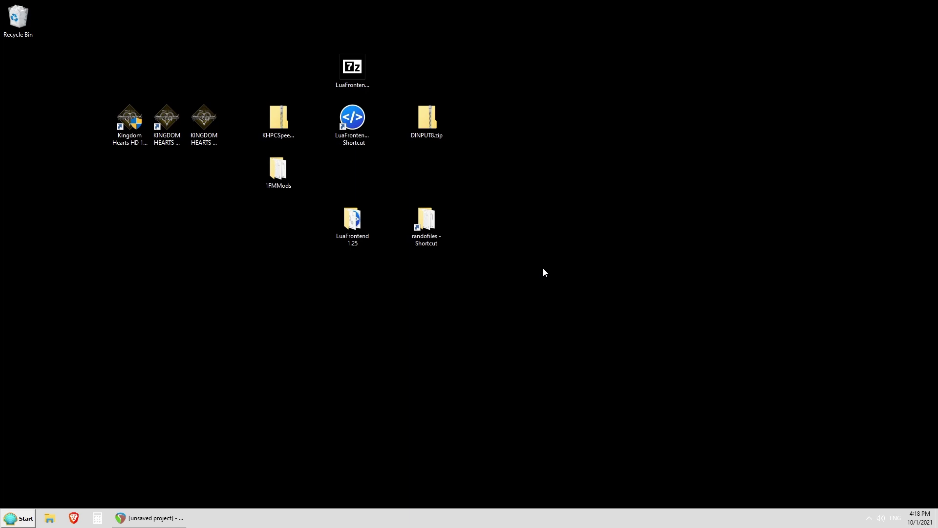
- Point out the desktop's Kingdom Hearts shortcuts, mod archives and folders, then bring up the GitHub repository window
left_click(130, 120)
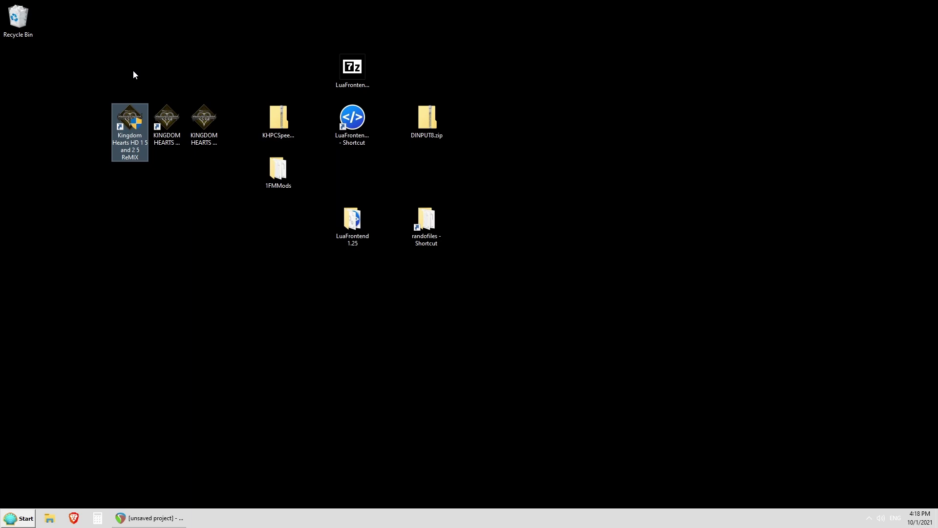
left_click(205, 119)
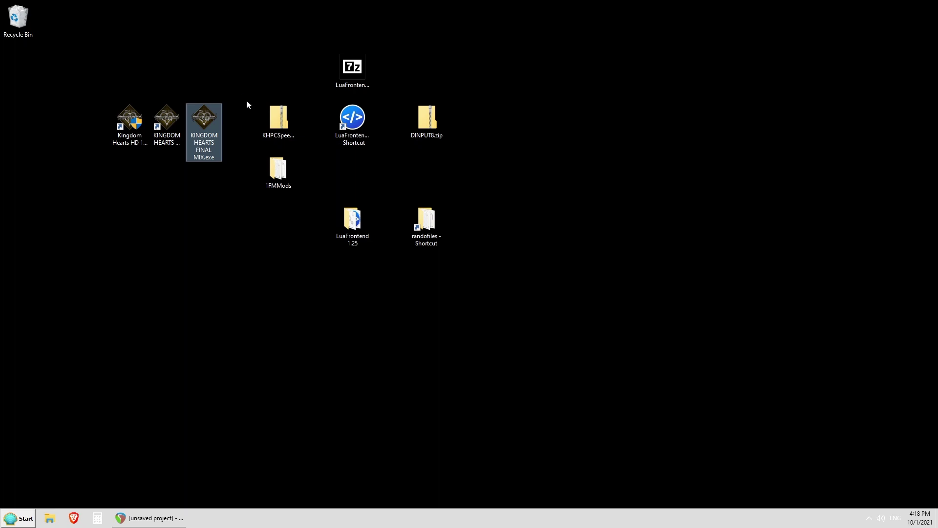
left_click(270, 126)
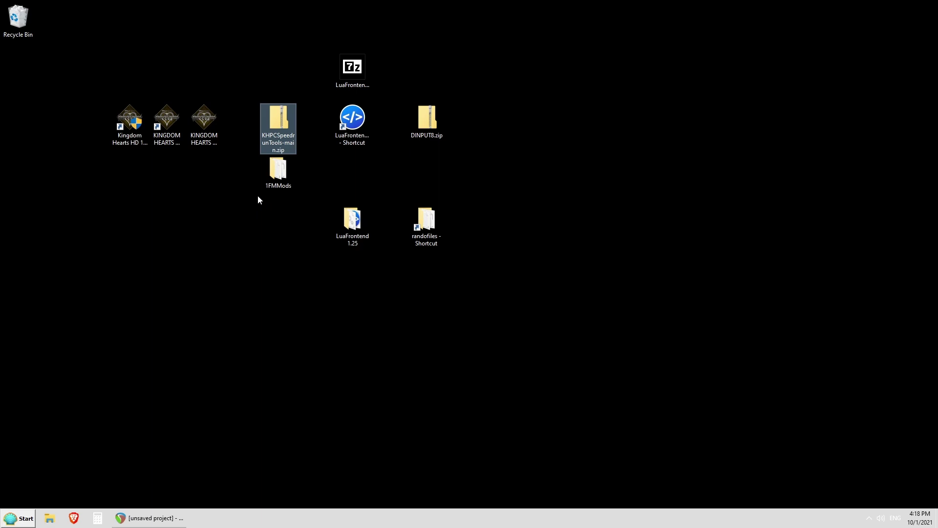
left_click(273, 180)
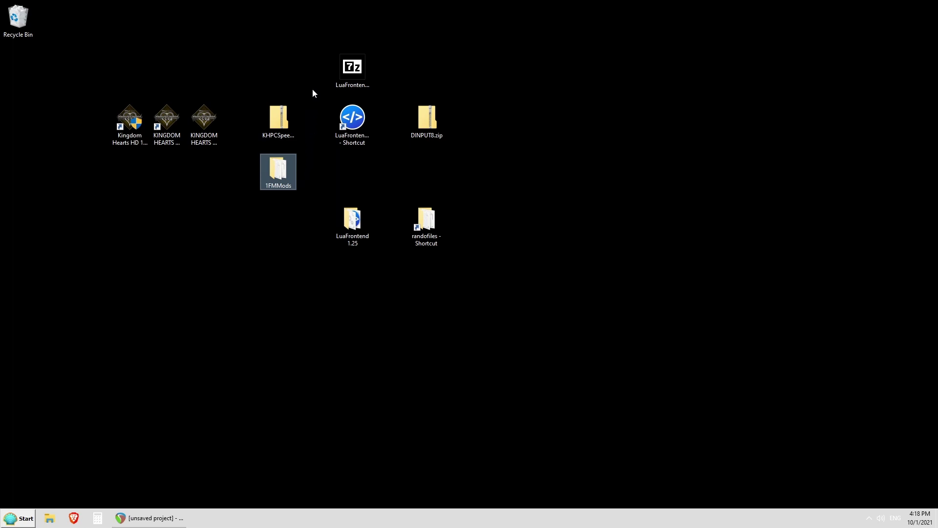
left_click_drag(313, 46, 387, 284)
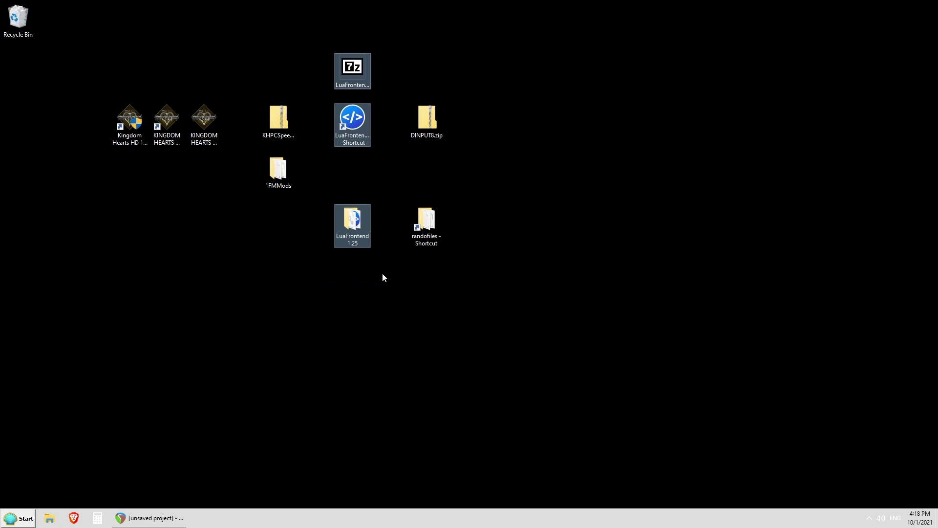
left_click_drag(395, 88, 461, 266)
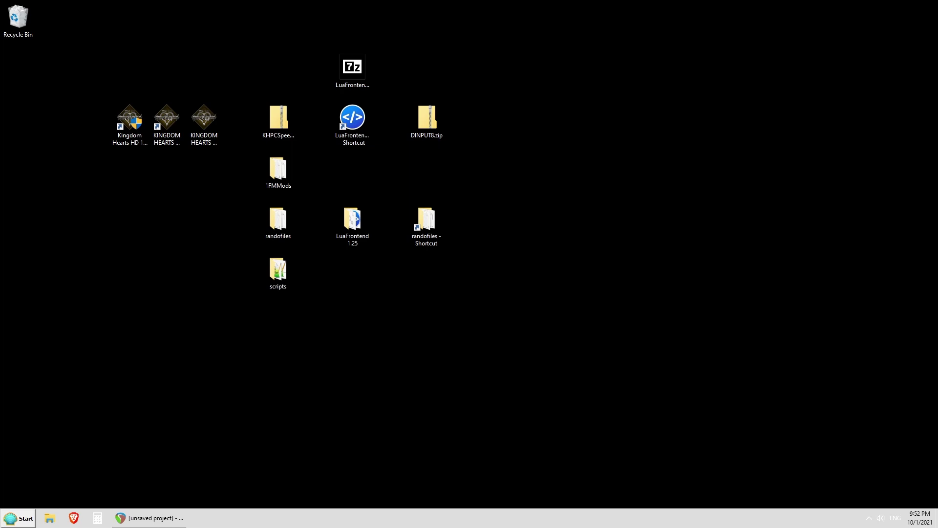
left_click_drag(937, 178, 477, 7)
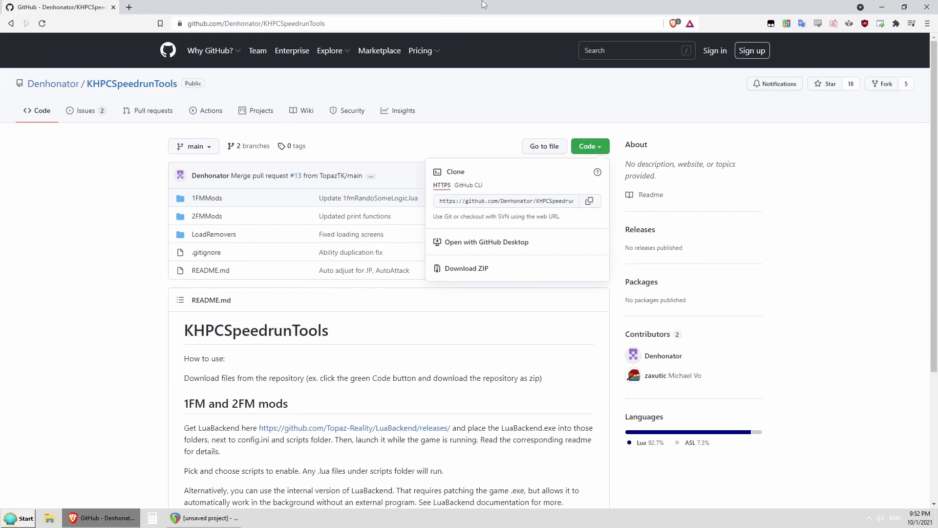
- Start the KHPCSpeedrunTools ZIP download, cancel the Save As dialog, and close the browser
left_click(596, 149)
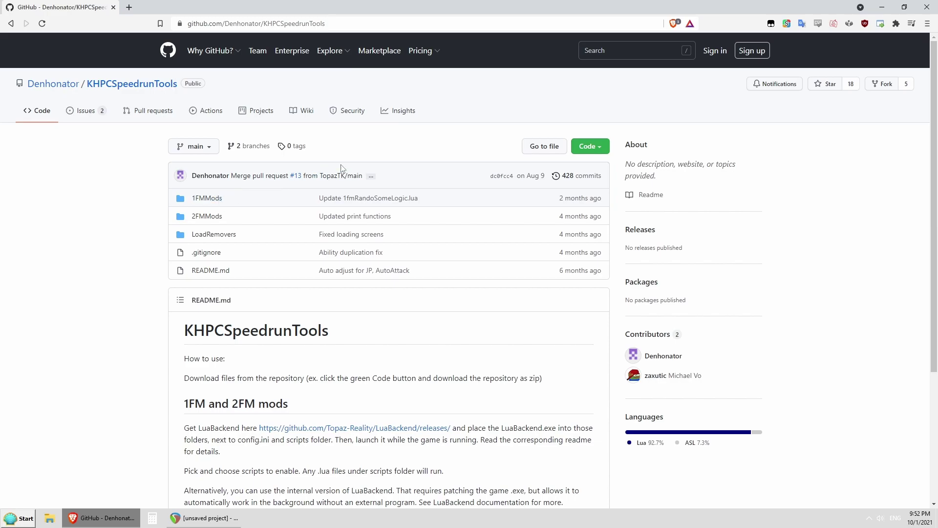
left_click(601, 152)
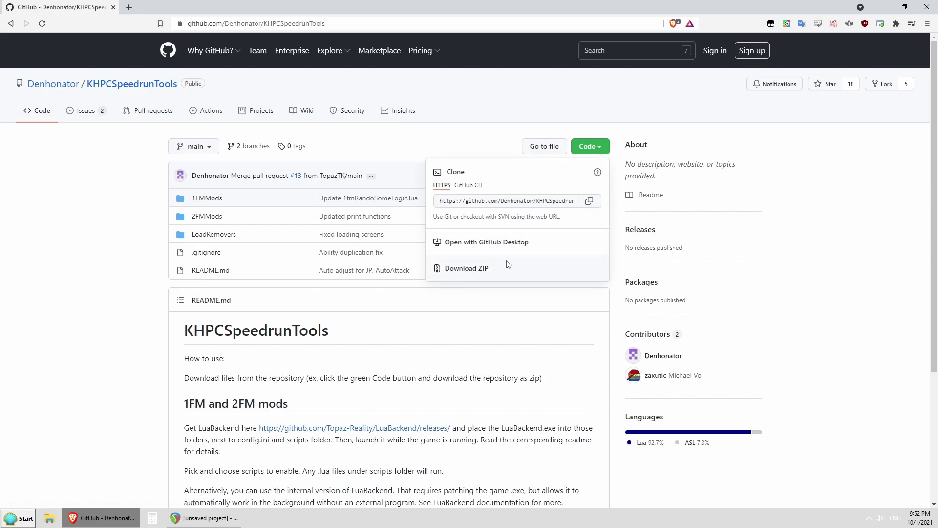
left_click(467, 270)
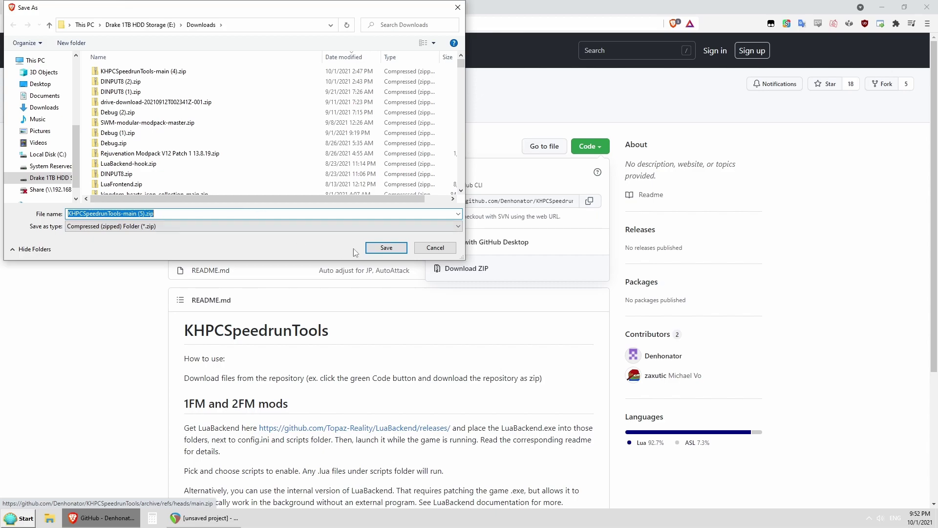
left_click(434, 247)
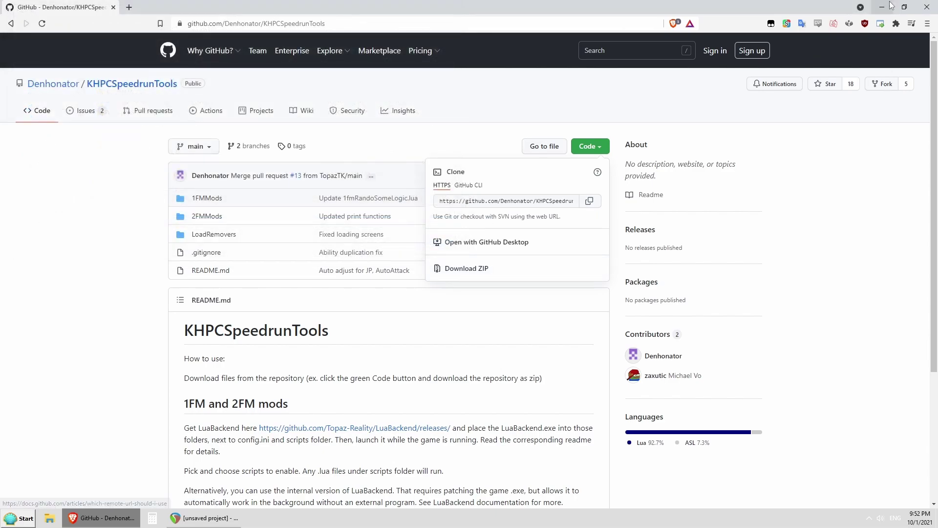
left_click(927, 7)
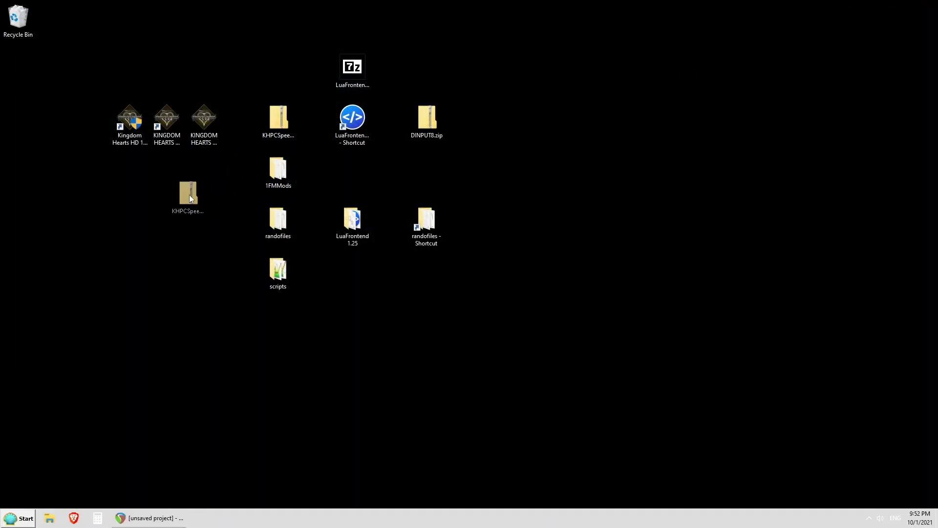
- Open KHPCSpeedrunTools-main.zip and browse into KHPCSpeedrunTools-main > 1FMMods
left_click_drag(192, 198, 194, 201)
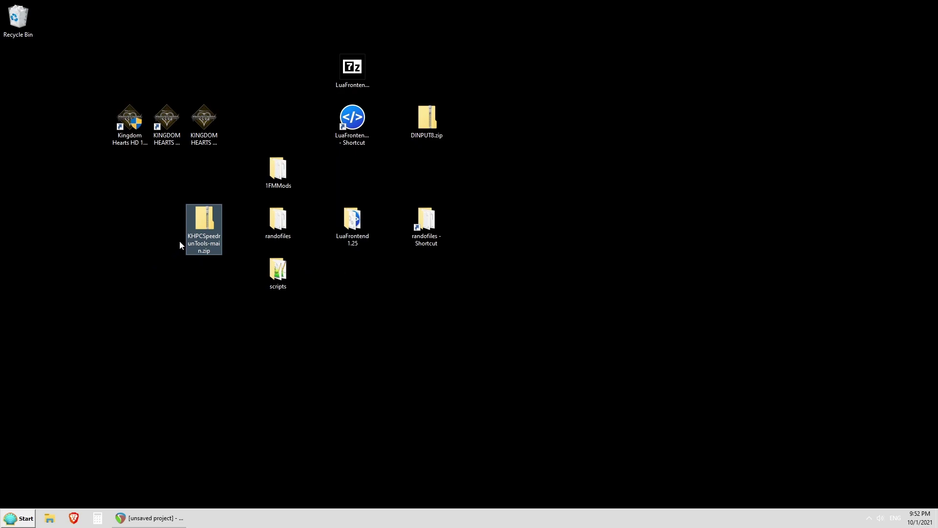
double_click(205, 216)
left_click_drag(621, 148, 667, 128)
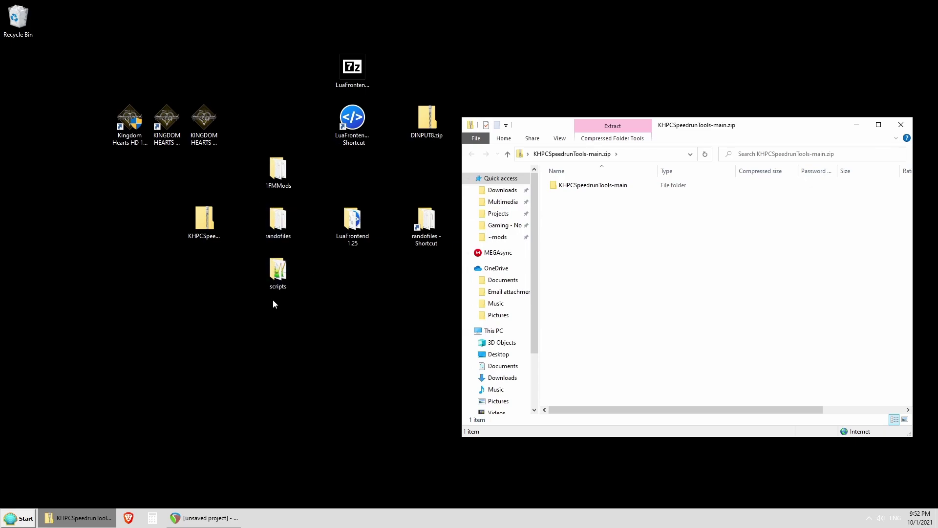
left_click(581, 187)
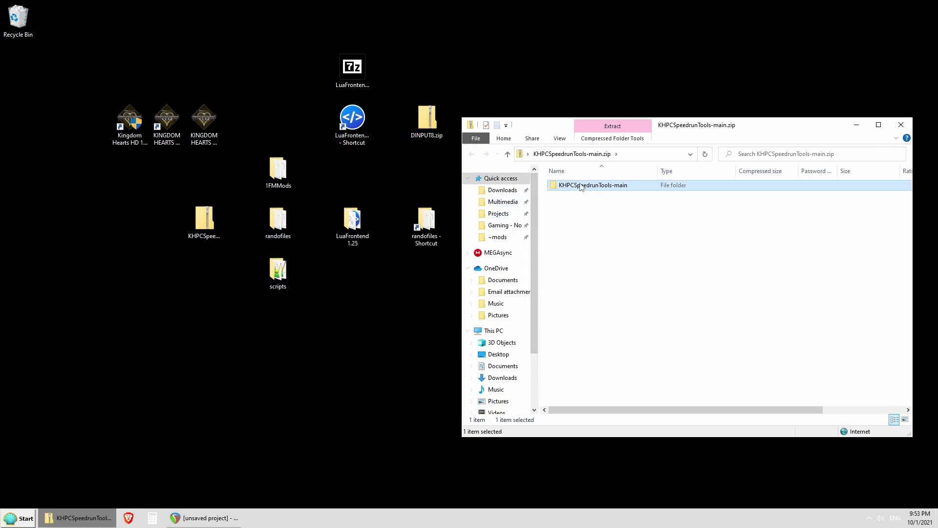
double_click(582, 186)
double_click(581, 185)
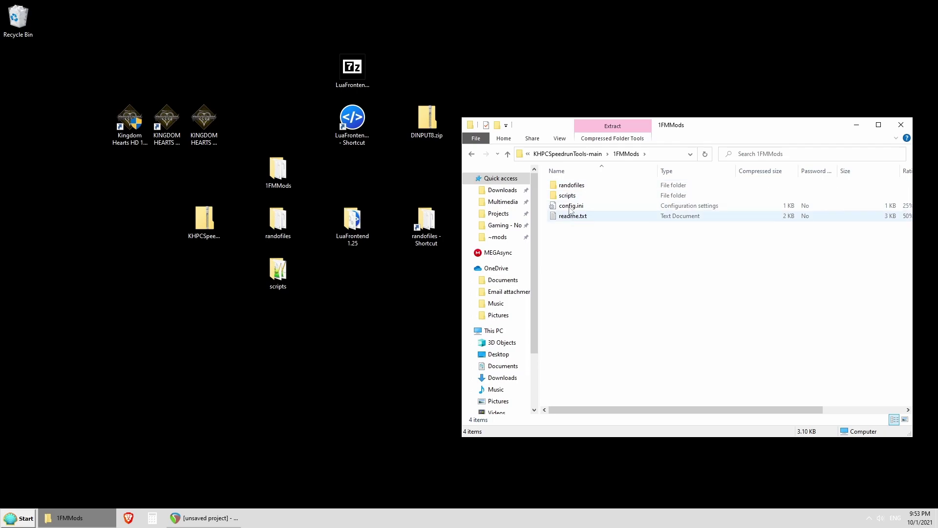
- Delete the desktop's old randofiles and scripts folders and copy the archive's versions onto the desktop
left_click_drag(303, 299, 260, 210)
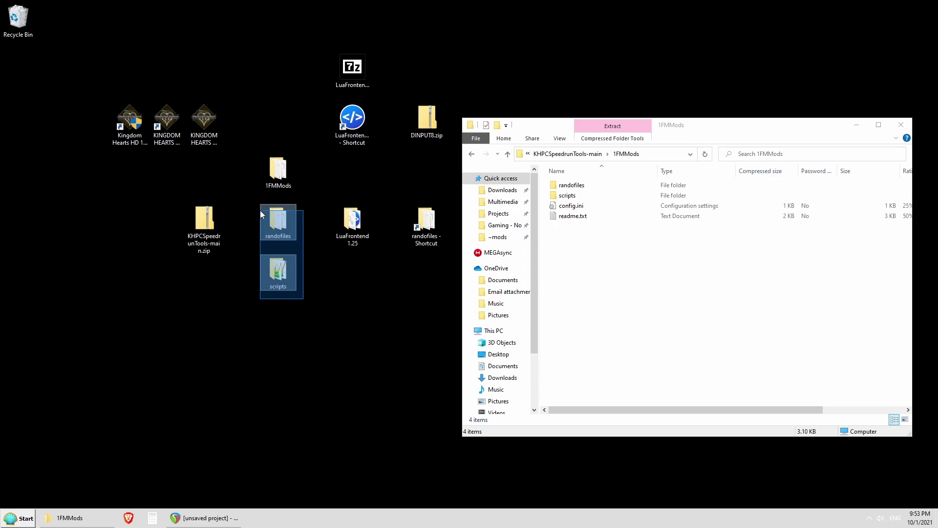
key("Delete")
left_click(556, 189)
left_click(567, 196, "shift")
left_click_drag(566, 196, 279, 230)
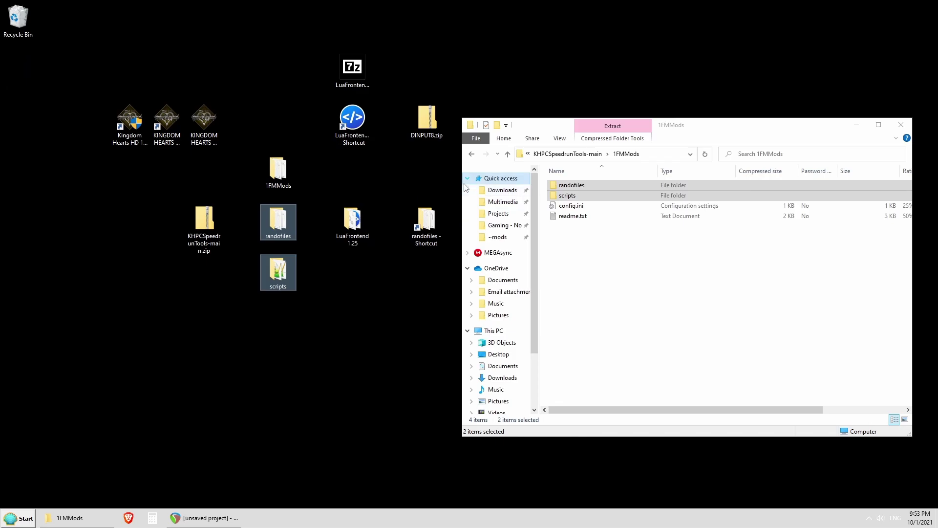
left_click(900, 125)
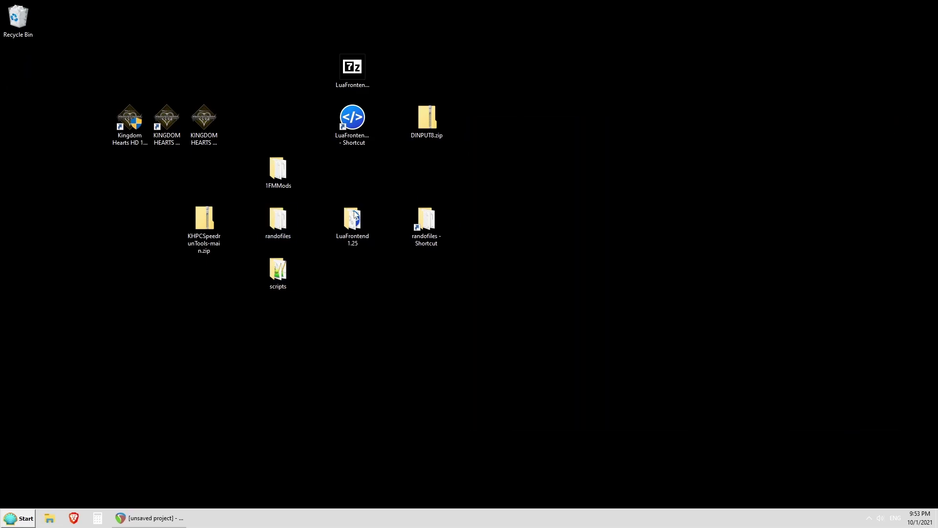
- Delete 1fm4By3.lua, 1fmChaos.lua, 1fmEarlySkip.lua and 1fmUnlock0Volume.lua from the scripts folder, then close it
double_click(275, 273)
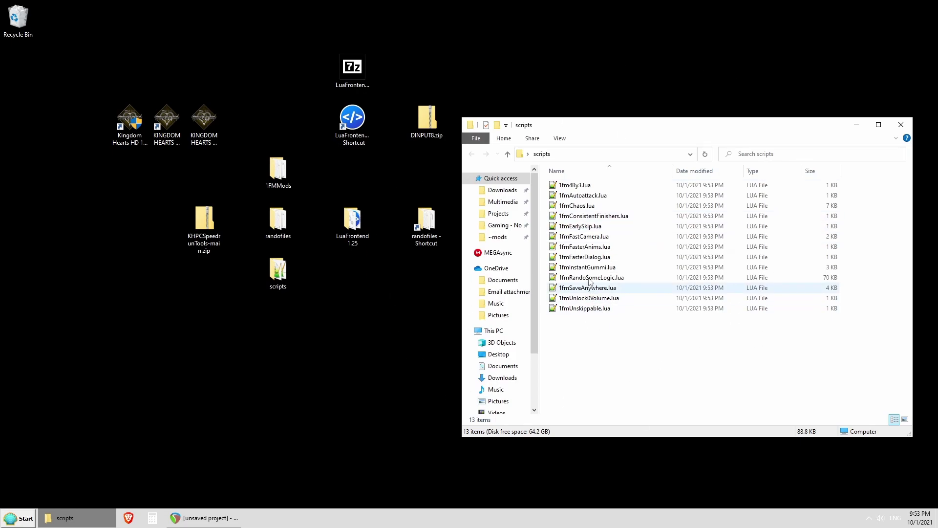
left_click(592, 184)
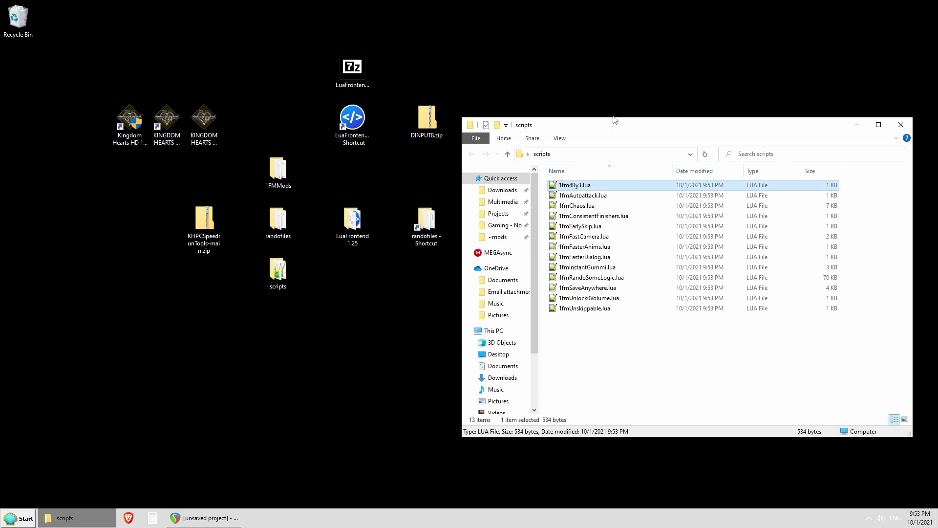
key("Delete")
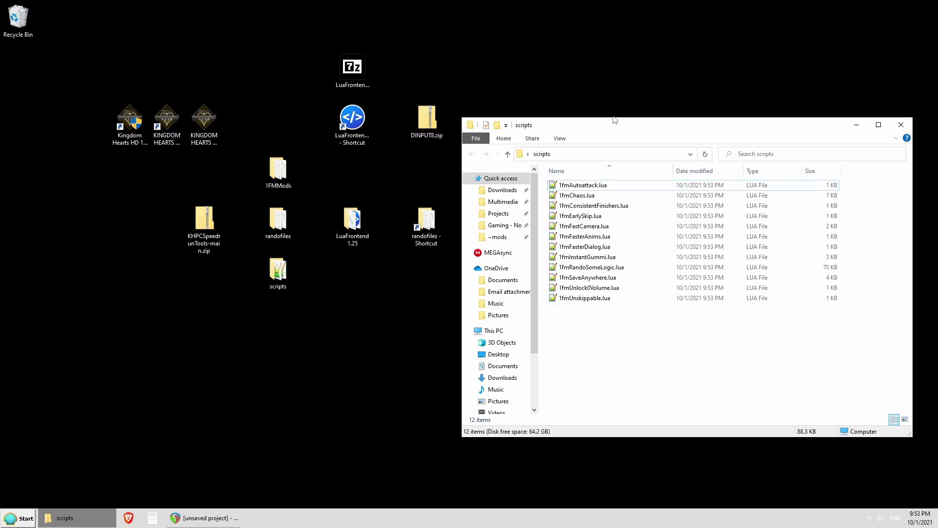
key("Down")
key("Delete")
key("Down")
key("Down")
key("Down")
key("Up")
key("Up")
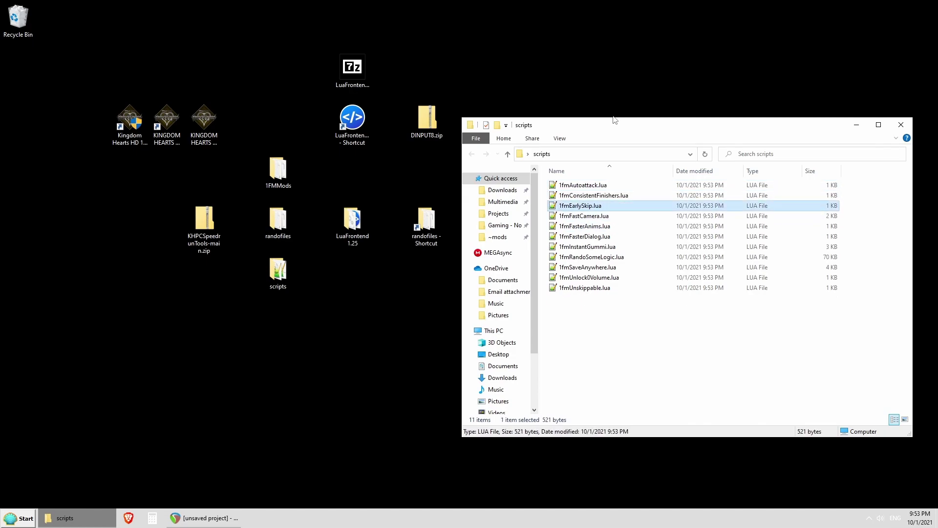
key("Delete")
key("Down")
key("Down")
key("Down")
key("Down")
key("Down")
key("Down")
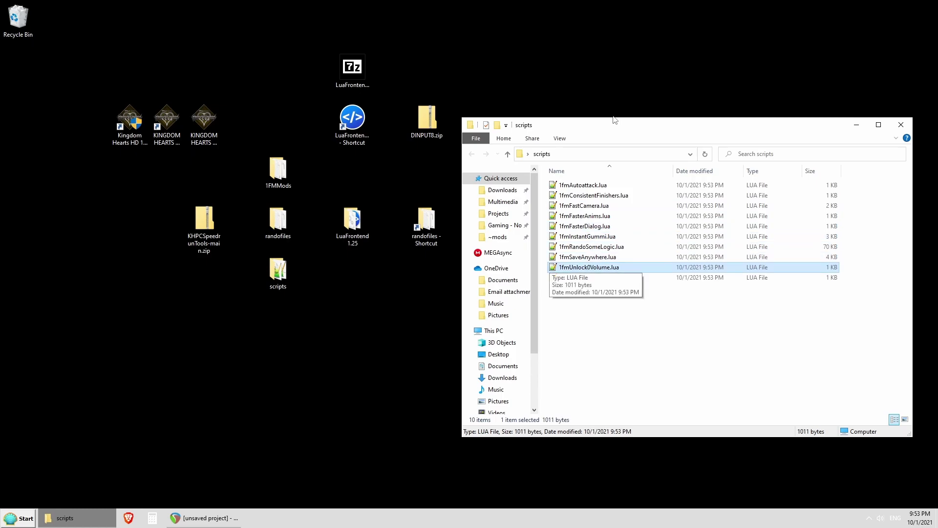
key("Delete")
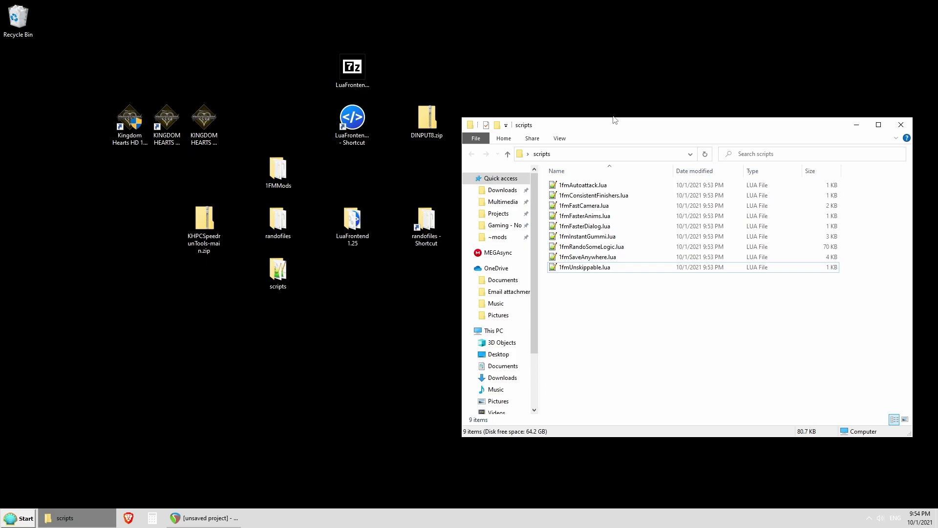
left_click(901, 126)
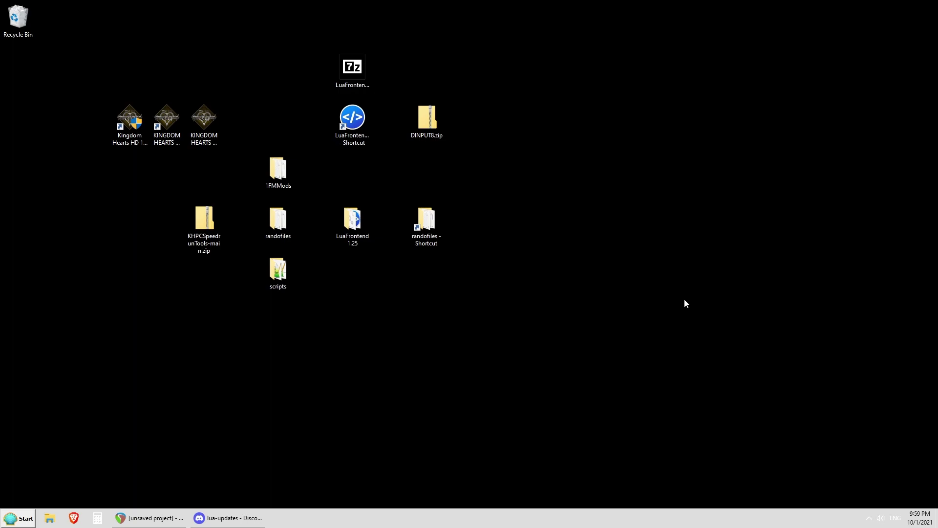
- Bring up Discord's lua-updates post with LuaFrontend-1.25.7z, then minimize Discord
left_click(243, 521)
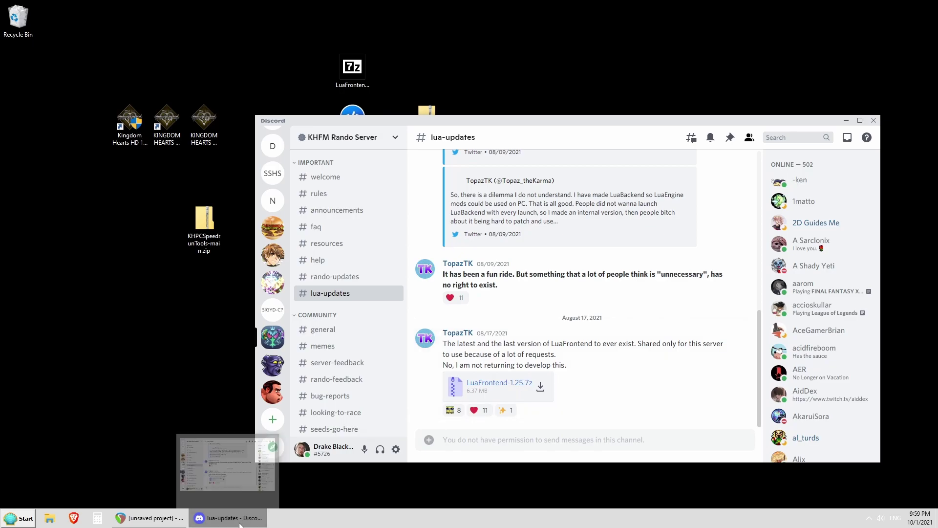
left_click(268, 484)
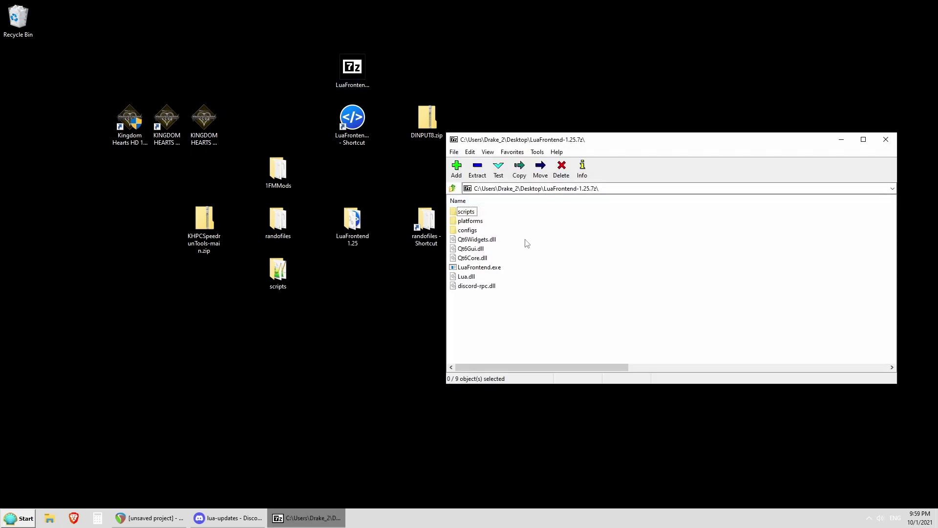
- Extract all nine LuaFrontend-1.25.7z items into the LuaFrontend 1.25 desktop folder and close 7-Zip
left_click_drag(562, 333, 392, 214)
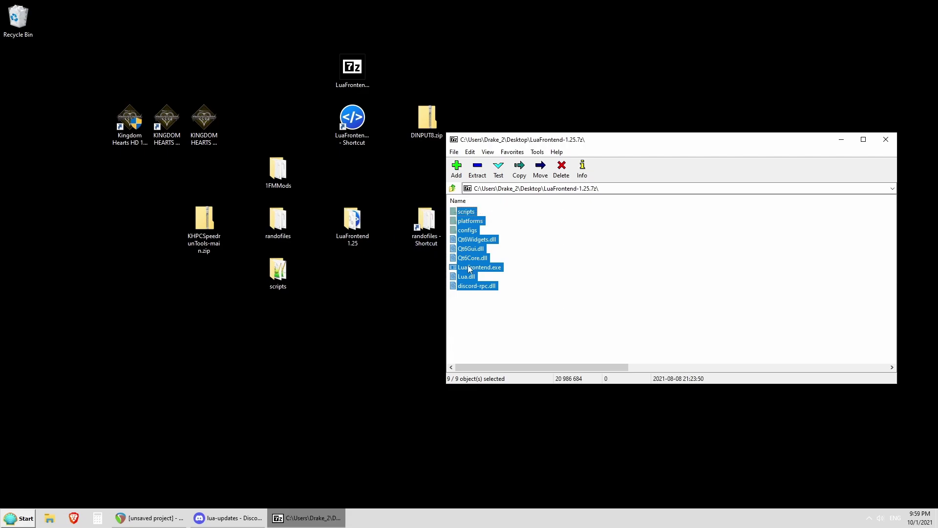
left_click_drag(467, 268, 353, 224)
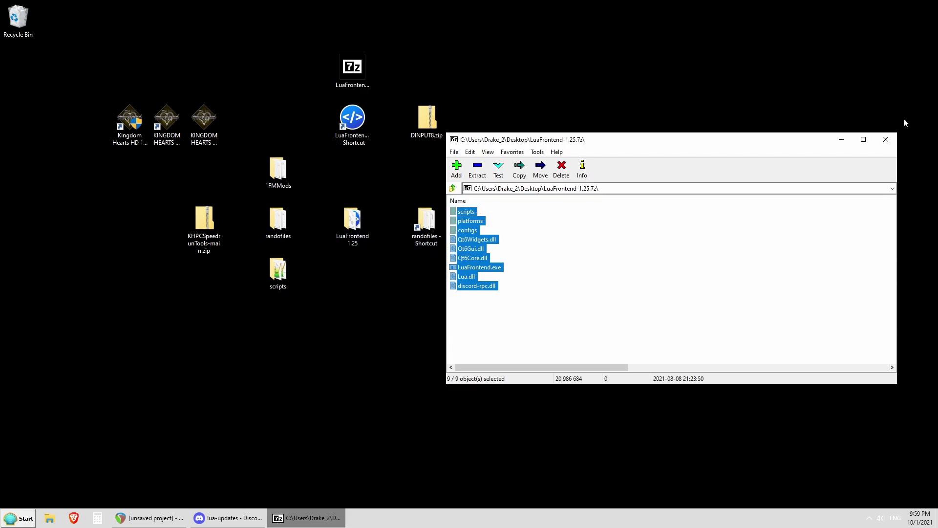
left_click(887, 140)
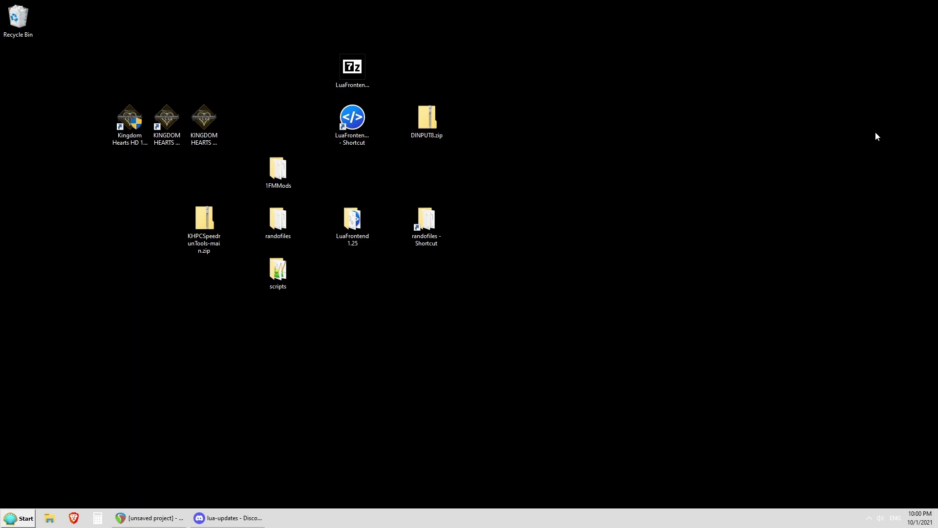
- In LuaFrontend 1.25, delete the old randofiles folder and put a new randofiles folder in its place
double_click(360, 223)
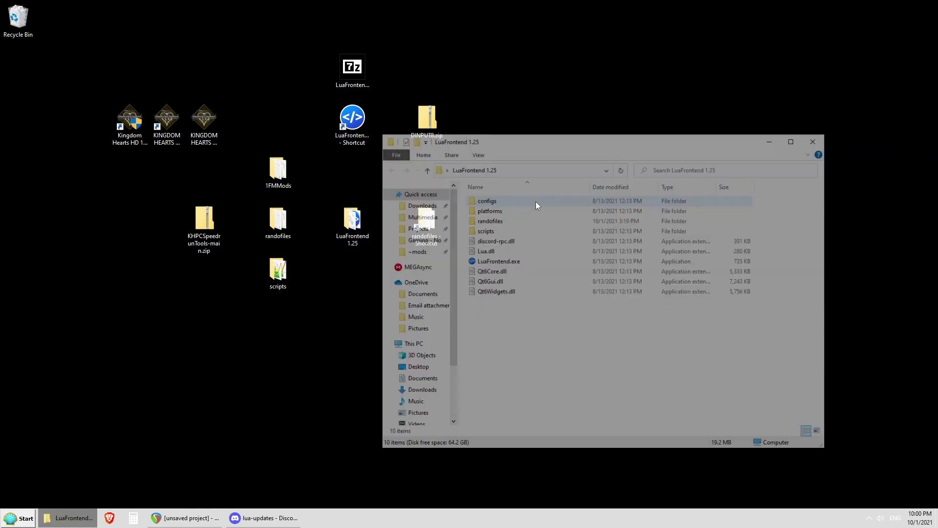
mouse_move(510, 223)
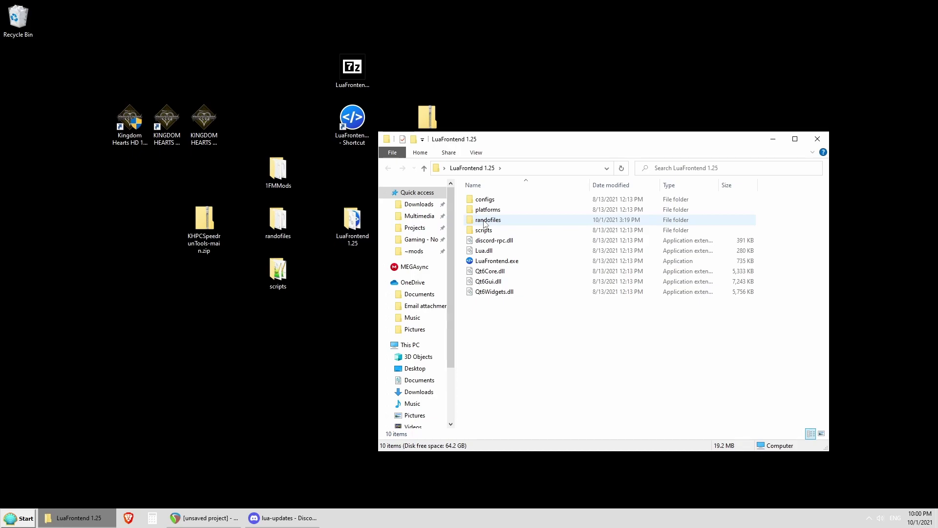
left_click(487, 223)
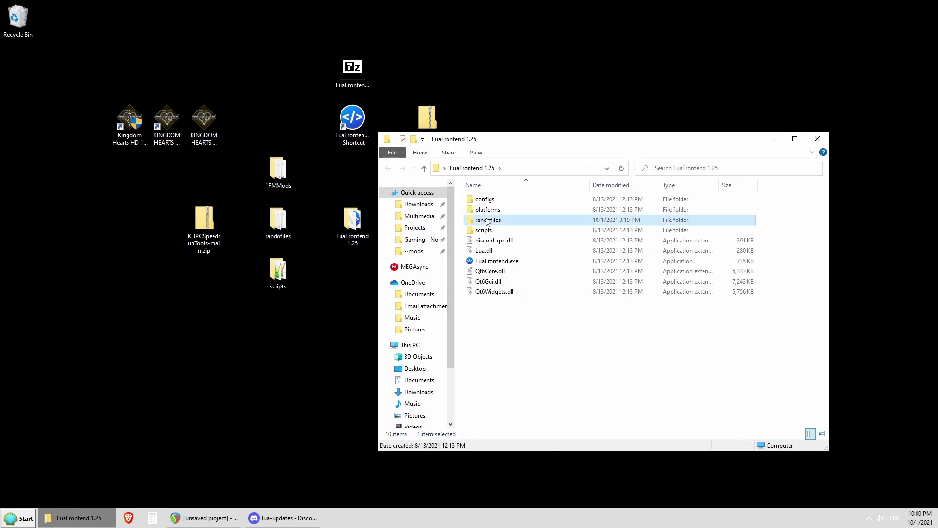
key("Delete")
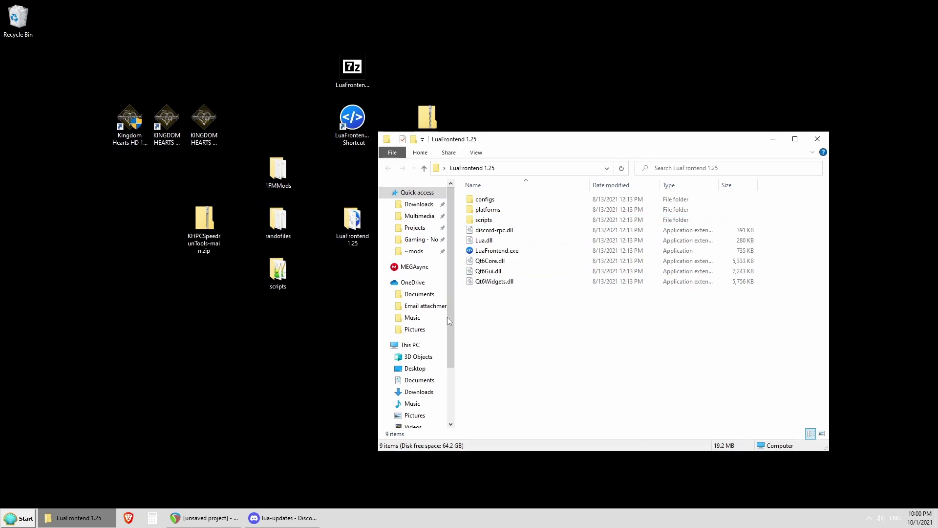
right_click(532, 355)
left_click(576, 385)
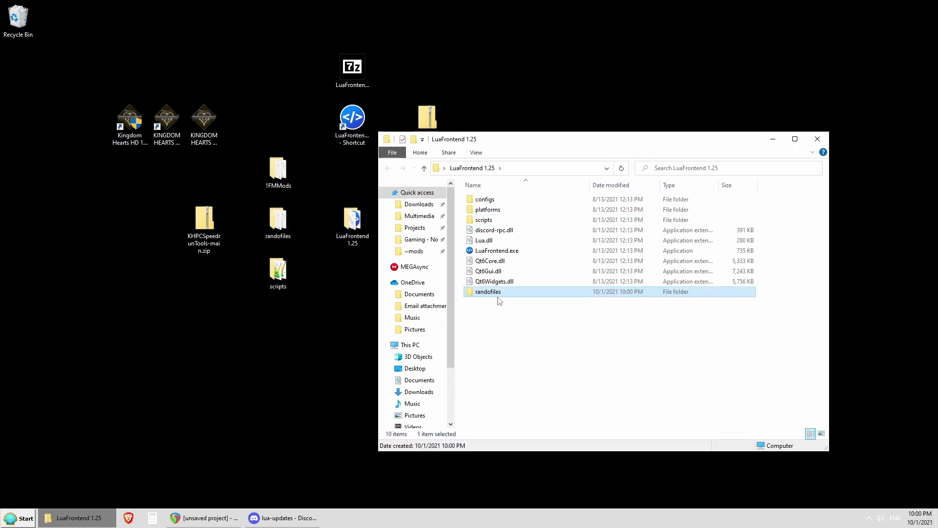
- Check the randofiles text files, then return to LuaFrontend 1.25 and open its scripts folder
double_click(496, 292)
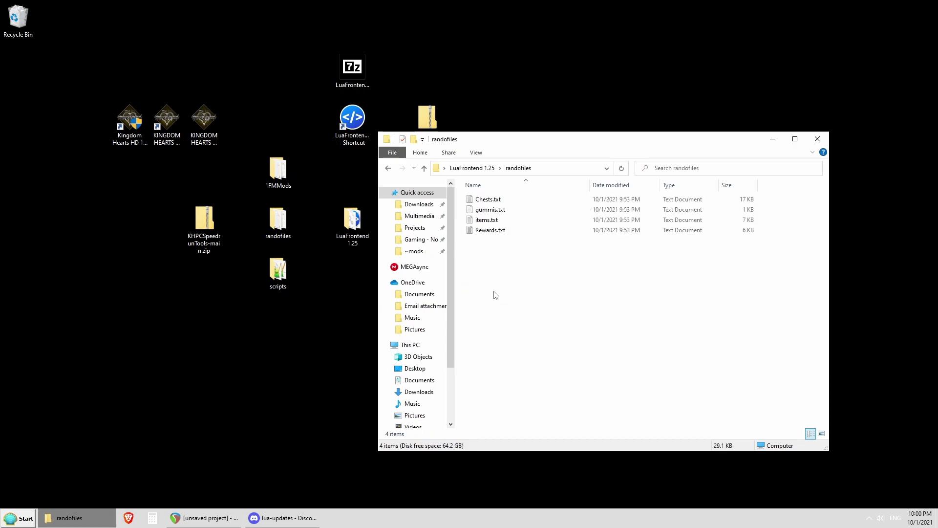
left_click(387, 169)
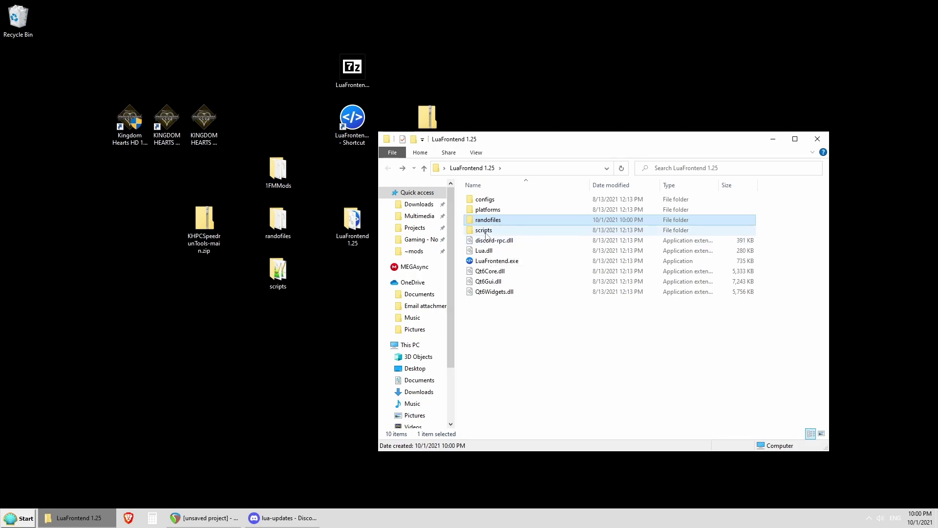
double_click(486, 234)
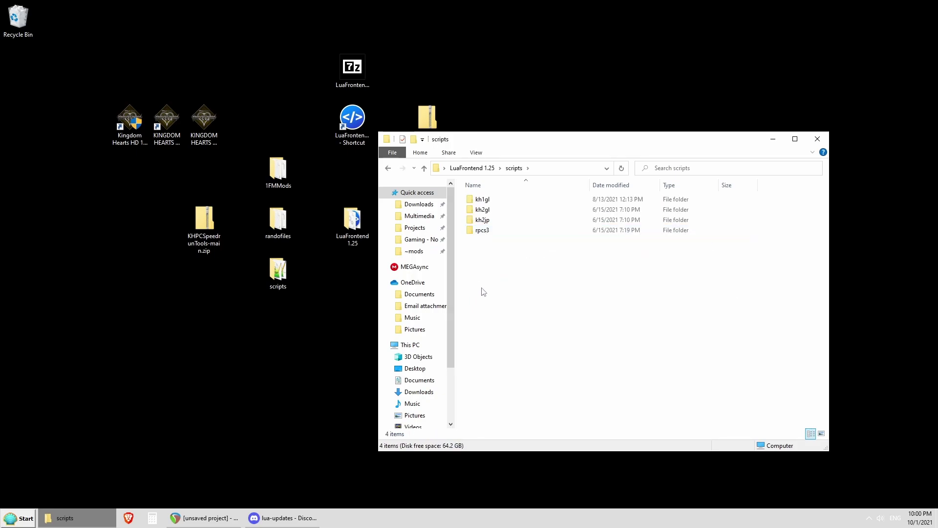
double_click(483, 200)
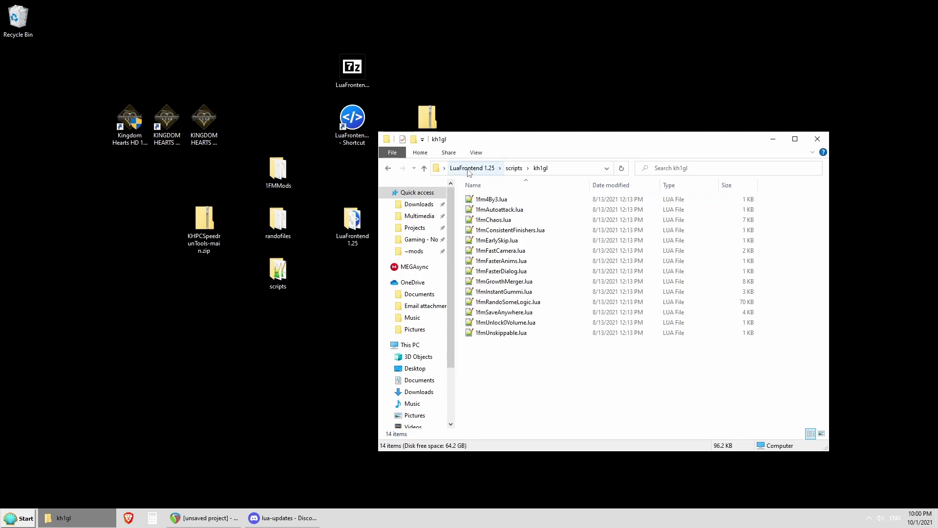
left_click(467, 168)
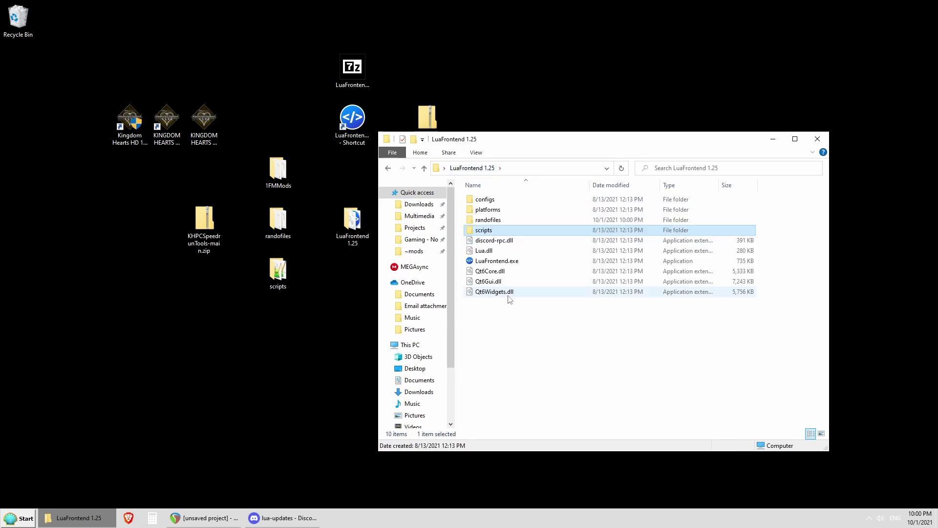